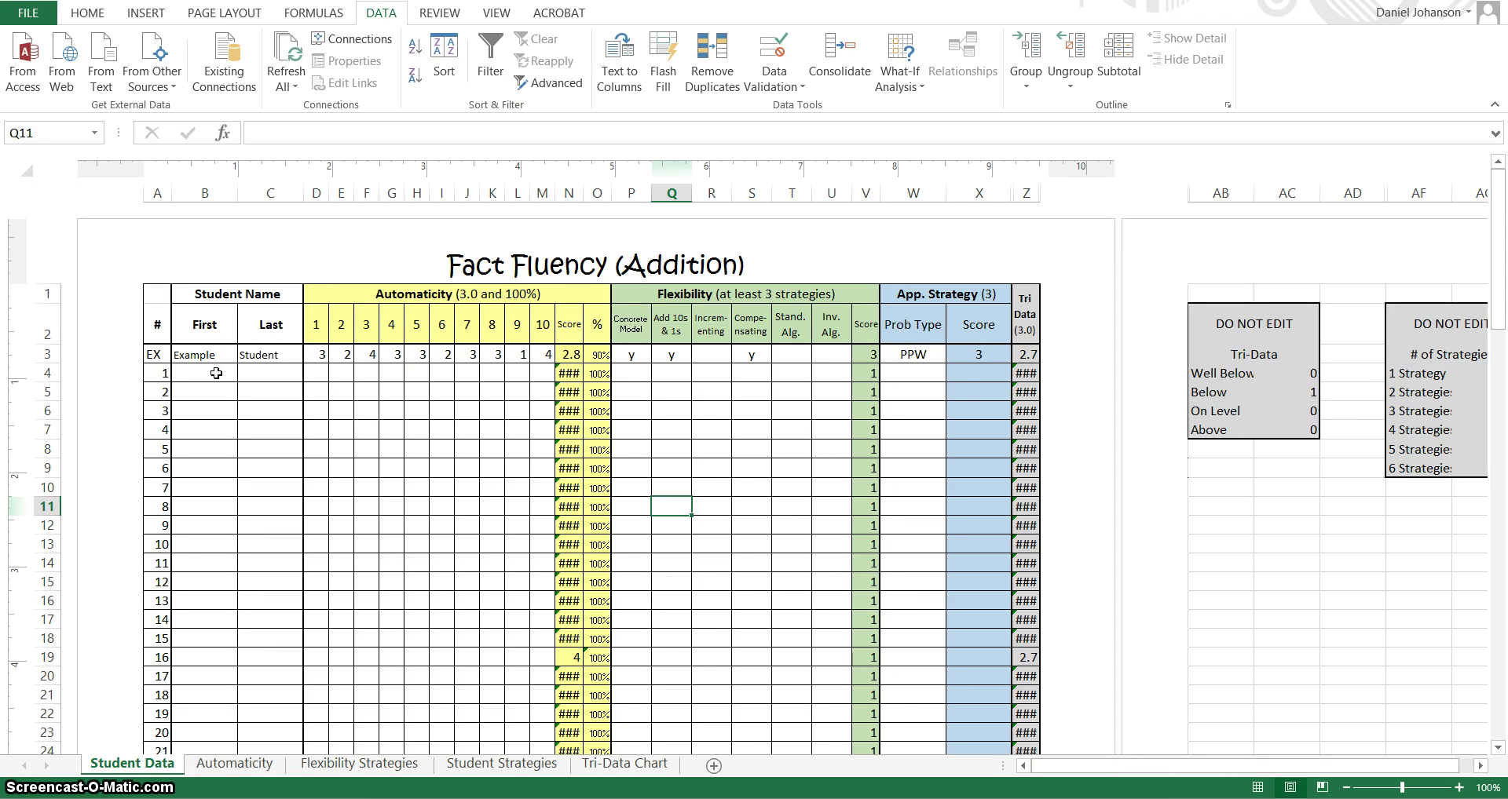
# Step: Enter the first student's first name in B4 and last name in C4
pyautogui.click(222, 375)
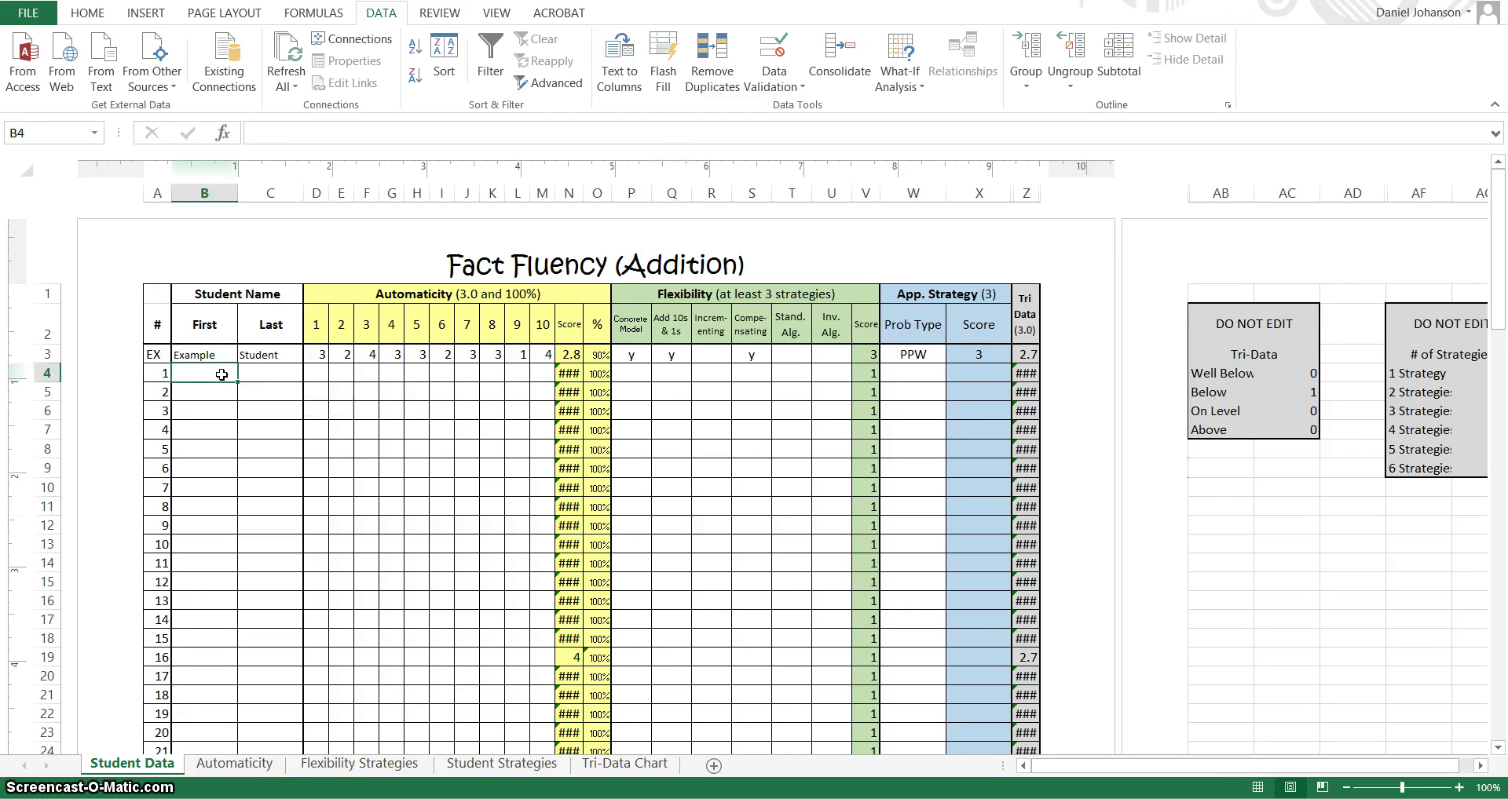
pyautogui.write('Danny')
pyautogui.press('Tab')
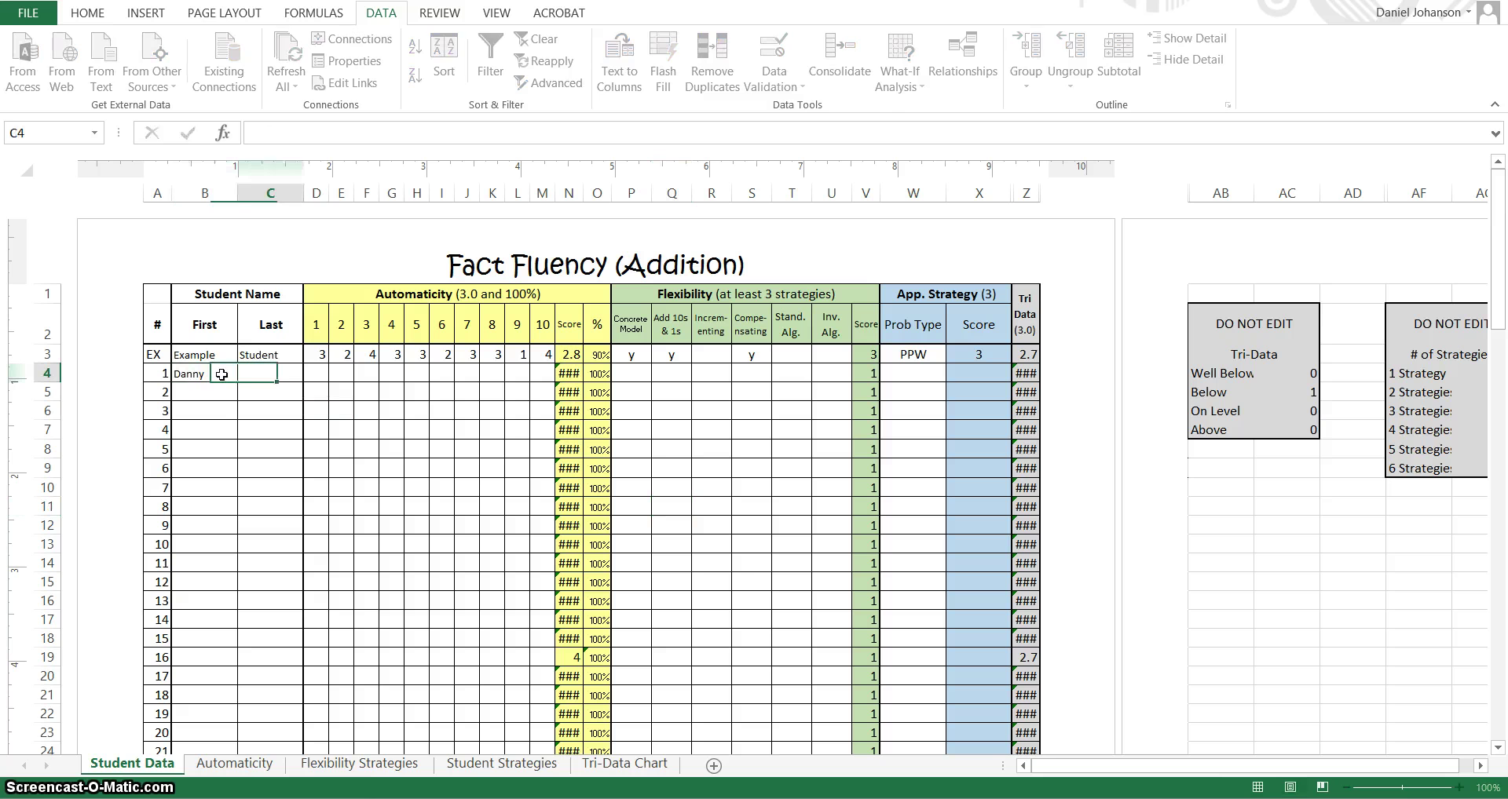
pyautogui.write('Joh')
pyautogui.press('Tab')
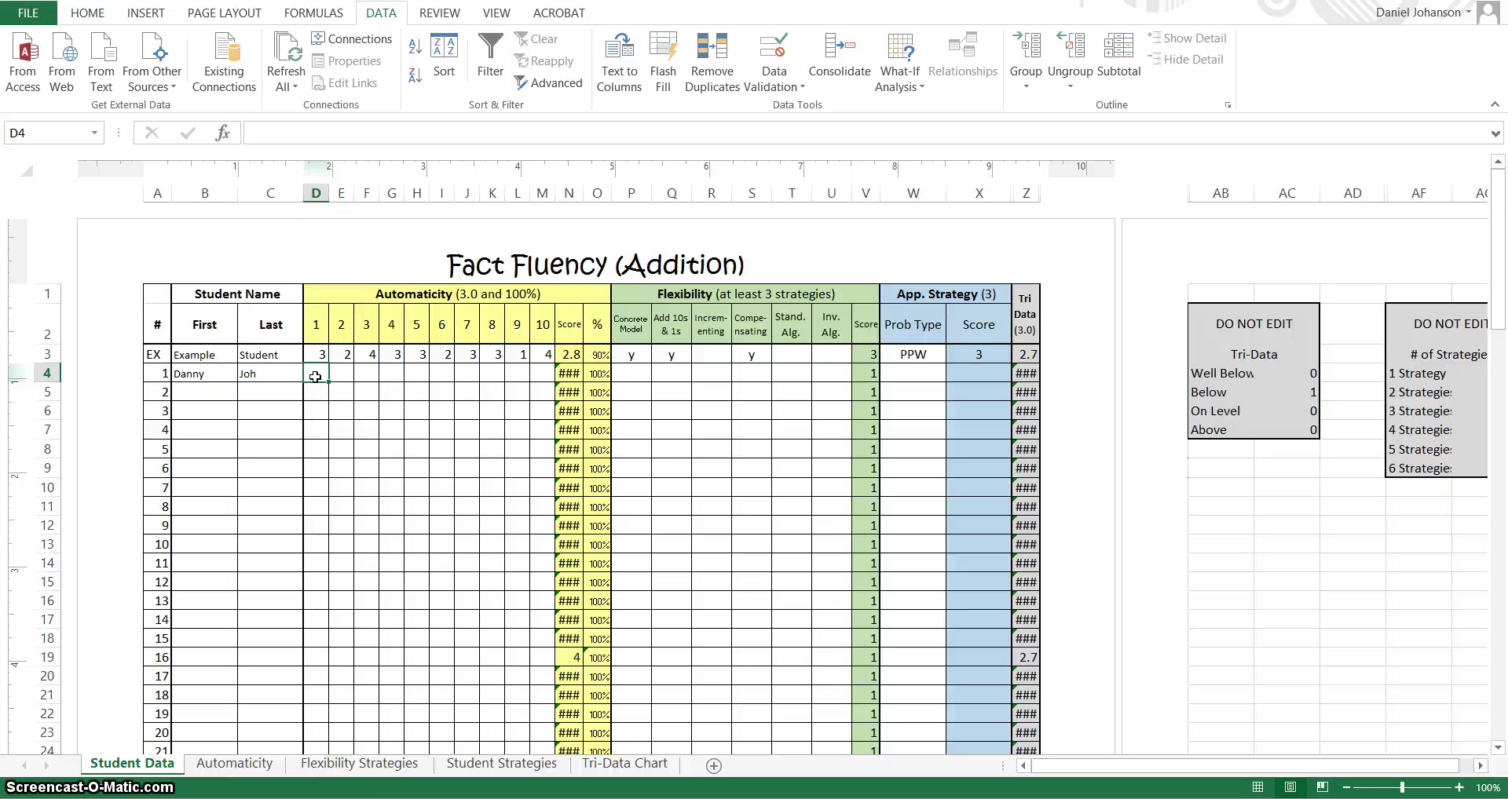
# Step: Enter the first five Automaticity scores 4, 3, 2, 2, 3 in row 4
pyautogui.write('4')
pyautogui.press('Tab')
pyautogui.write('3')
pyautogui.press('Tab')
pyautogui.write('2')
pyautogui.press('Tab')
pyautogui.write('2')
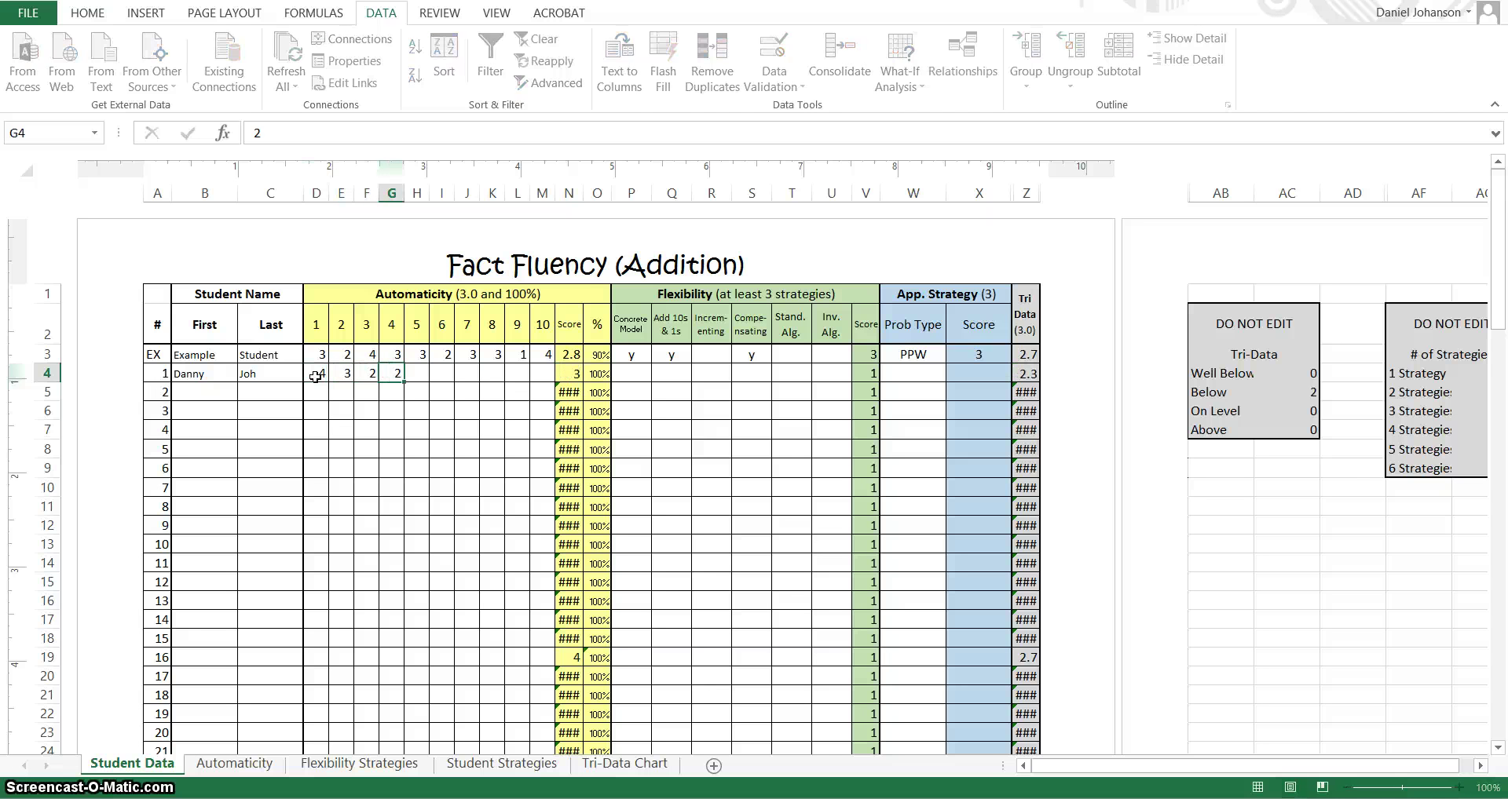
# Step: Enter the remaining scores 1, 4, 3, 2, 2 through M4, giving a 2.6 Score
pyautogui.press('Tab')
pyautogui.write('3')
pyautogui.press('Tab')
pyautogui.write('1')
pyautogui.press('Tab')
pyautogui.write('4')
pyautogui.press('Tab')
pyautogui.write('3\t')
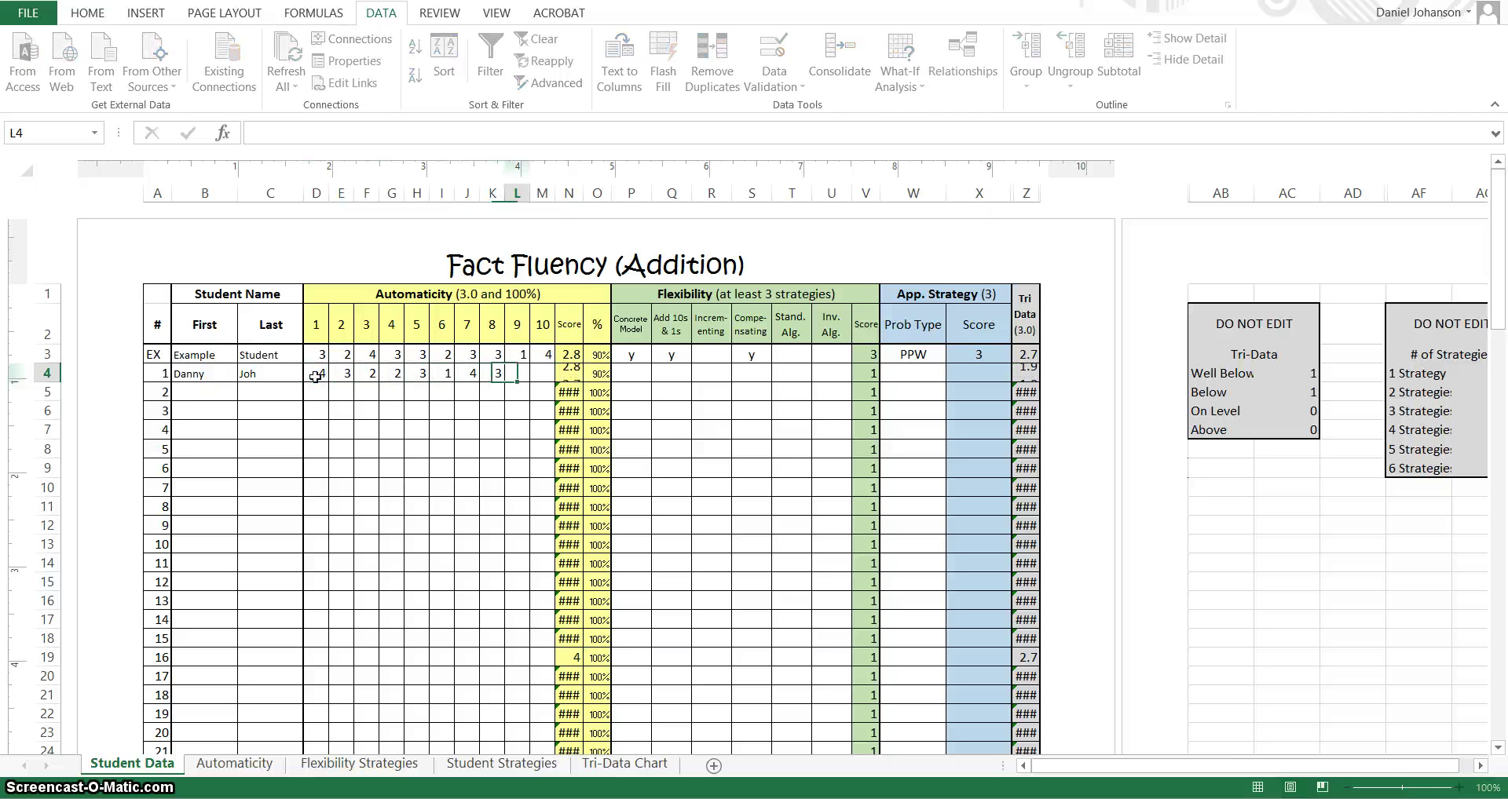
pyautogui.write('2')
pyautogui.press('Tab')
pyautogui.write('2')
pyautogui.press('Tab')
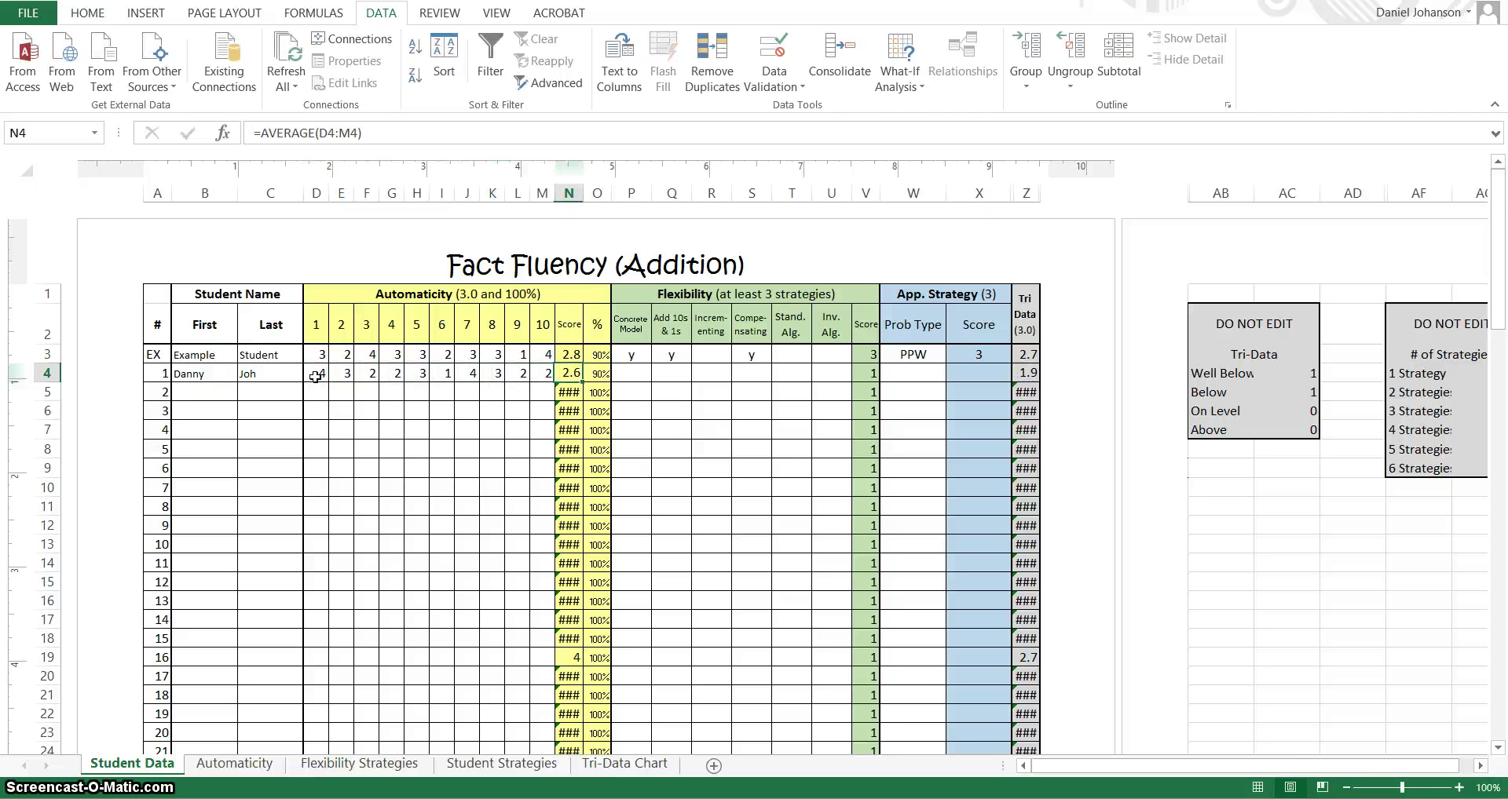
pyautogui.click(452, 373)
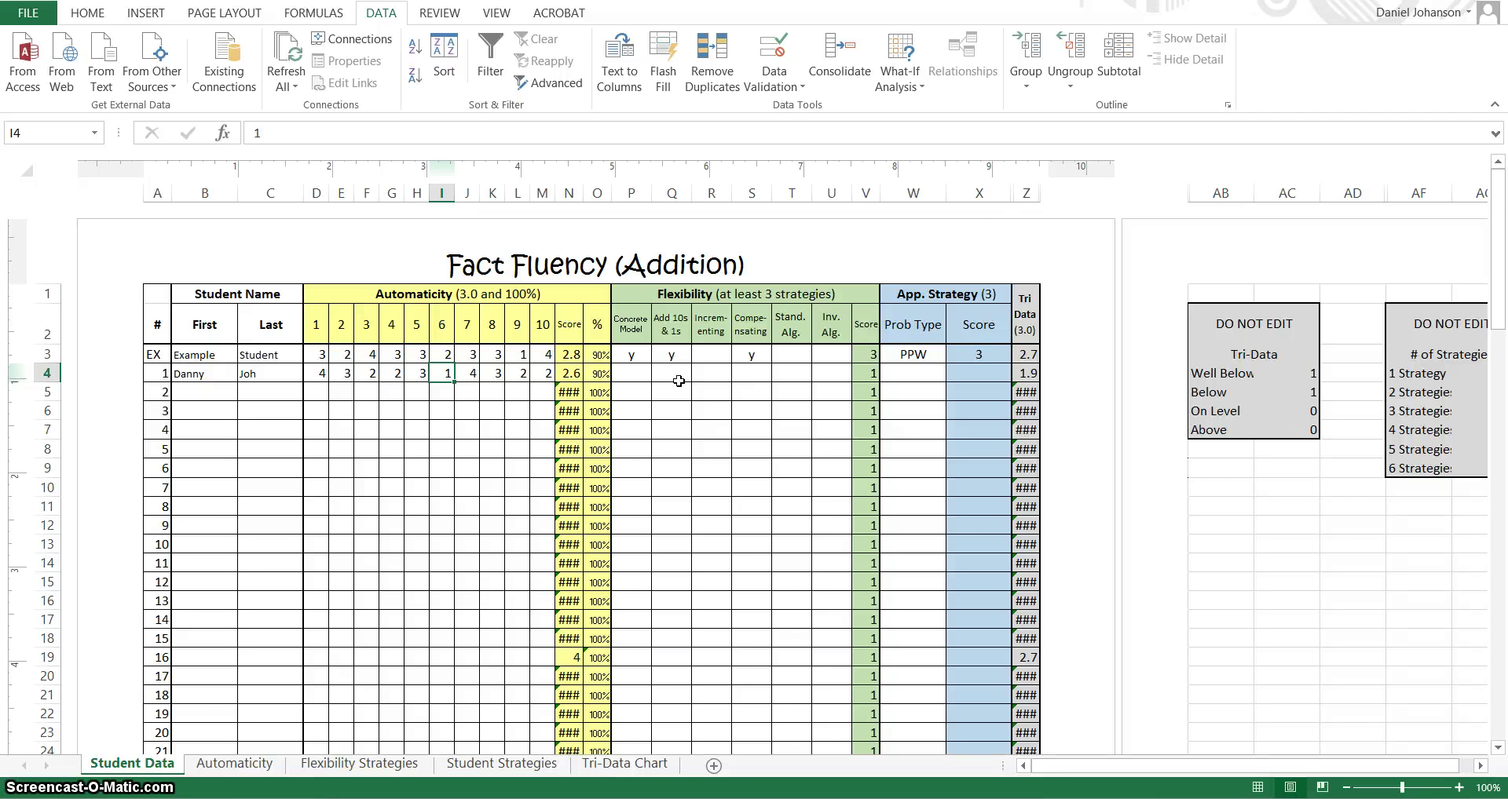
# Step: Mark Concrete Model and Stand. Alg. with y in row 4, giving Flexibility score 2 in V4
pyautogui.click(637, 374)
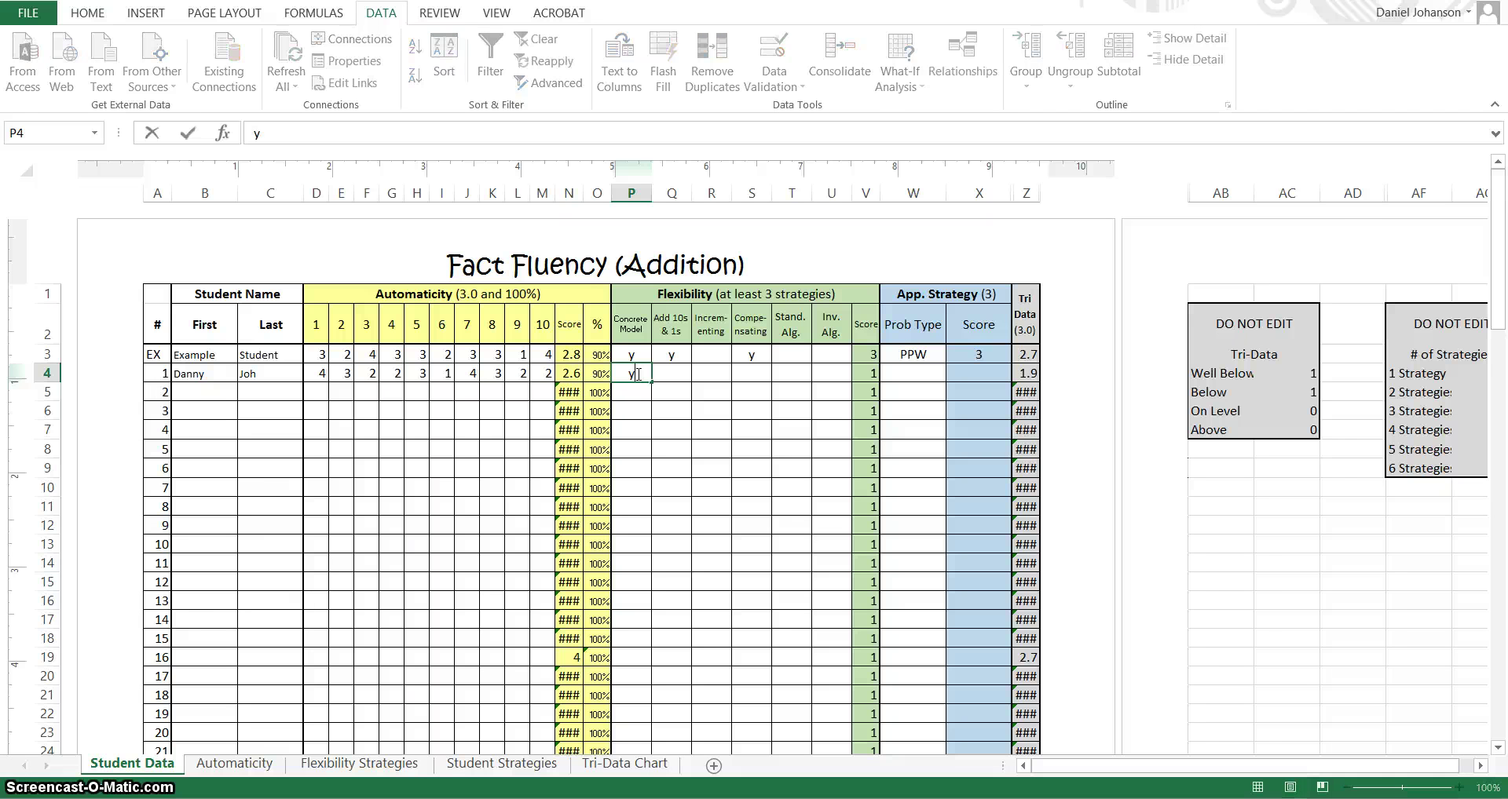
pyautogui.write('y')
pyautogui.press('Tab')
pyautogui.press('Tab')
pyautogui.press('Tab')
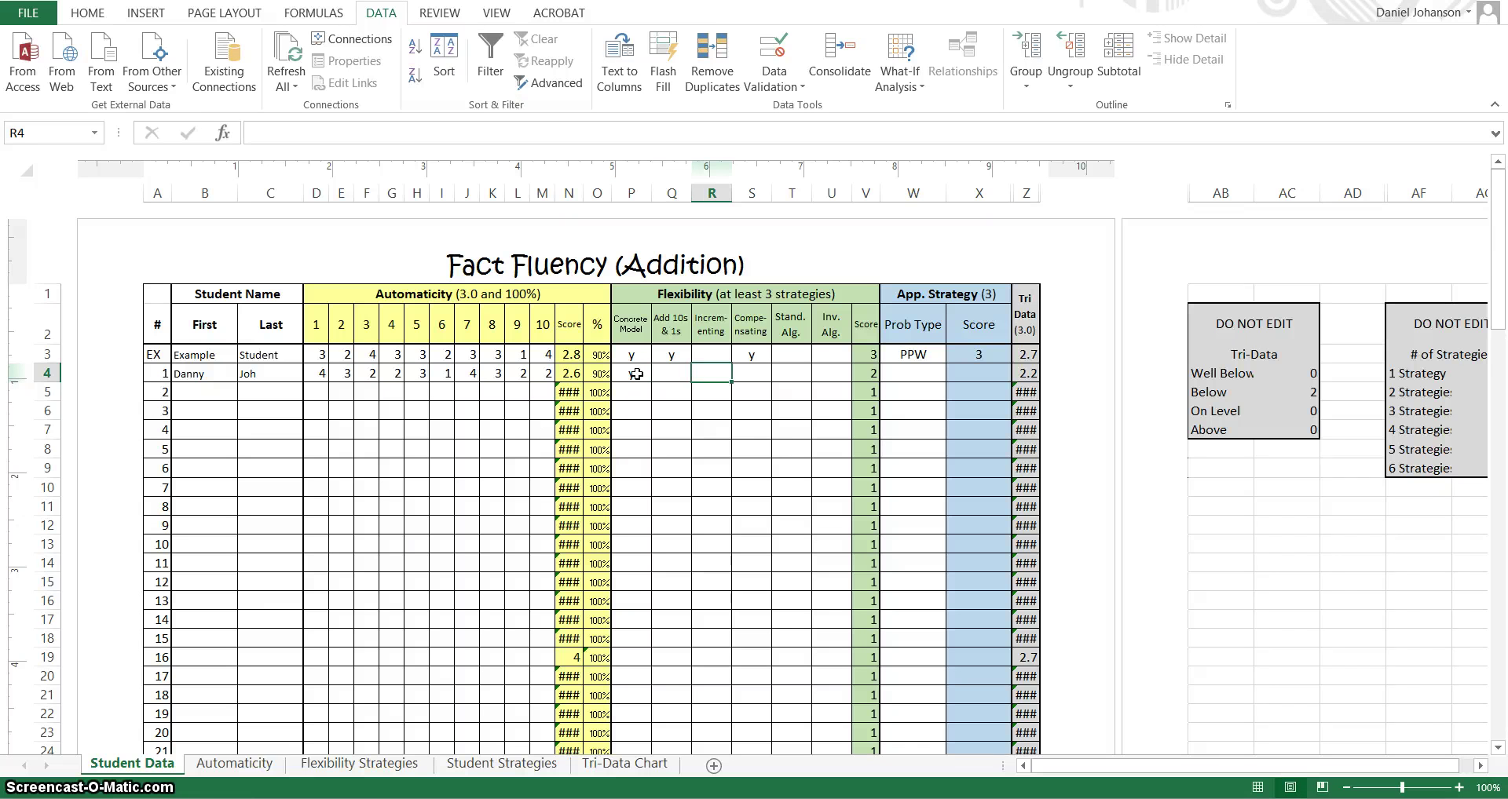
pyautogui.press('Tab')
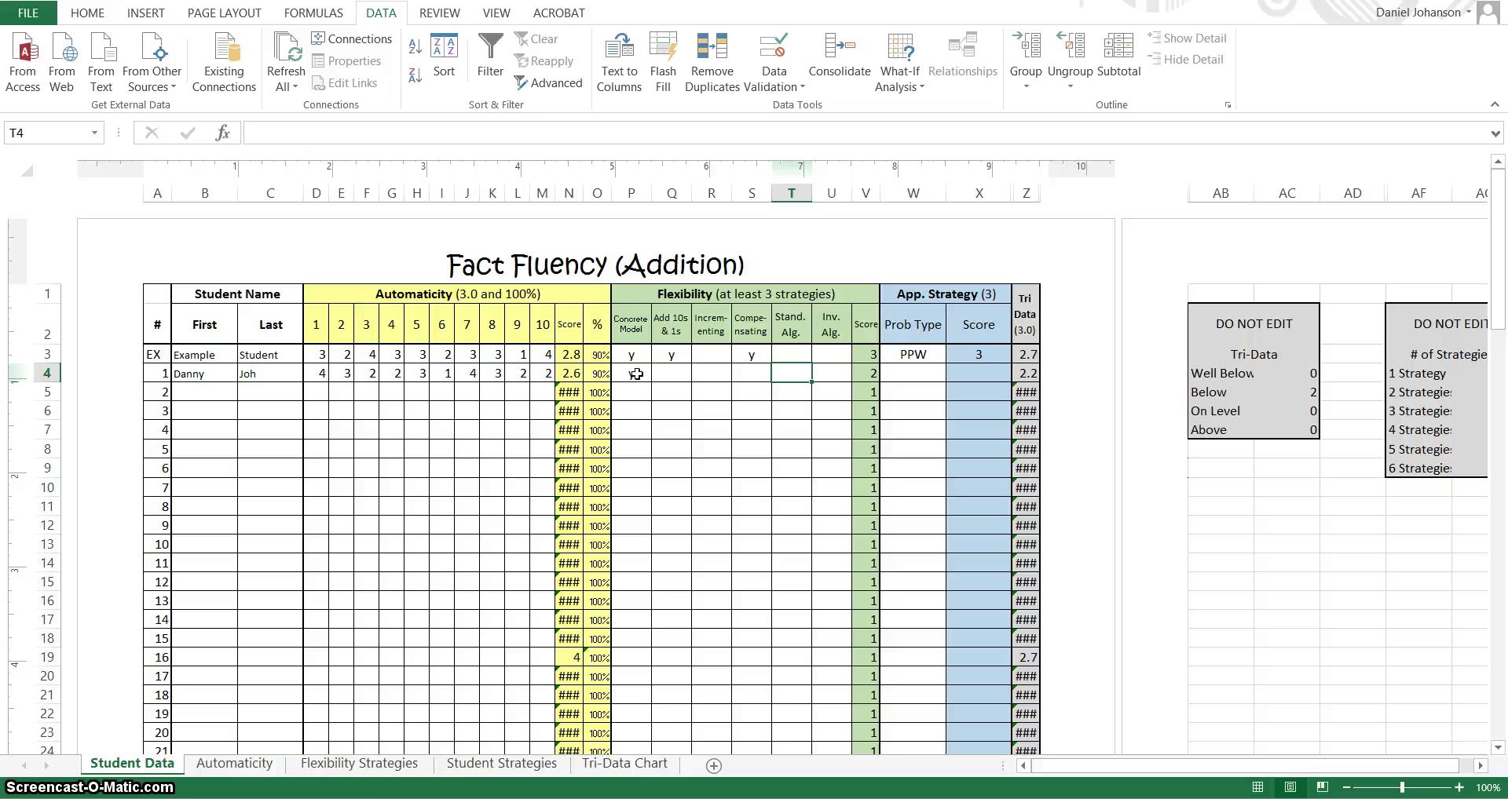
pyautogui.write('y')
pyautogui.press('Tab')
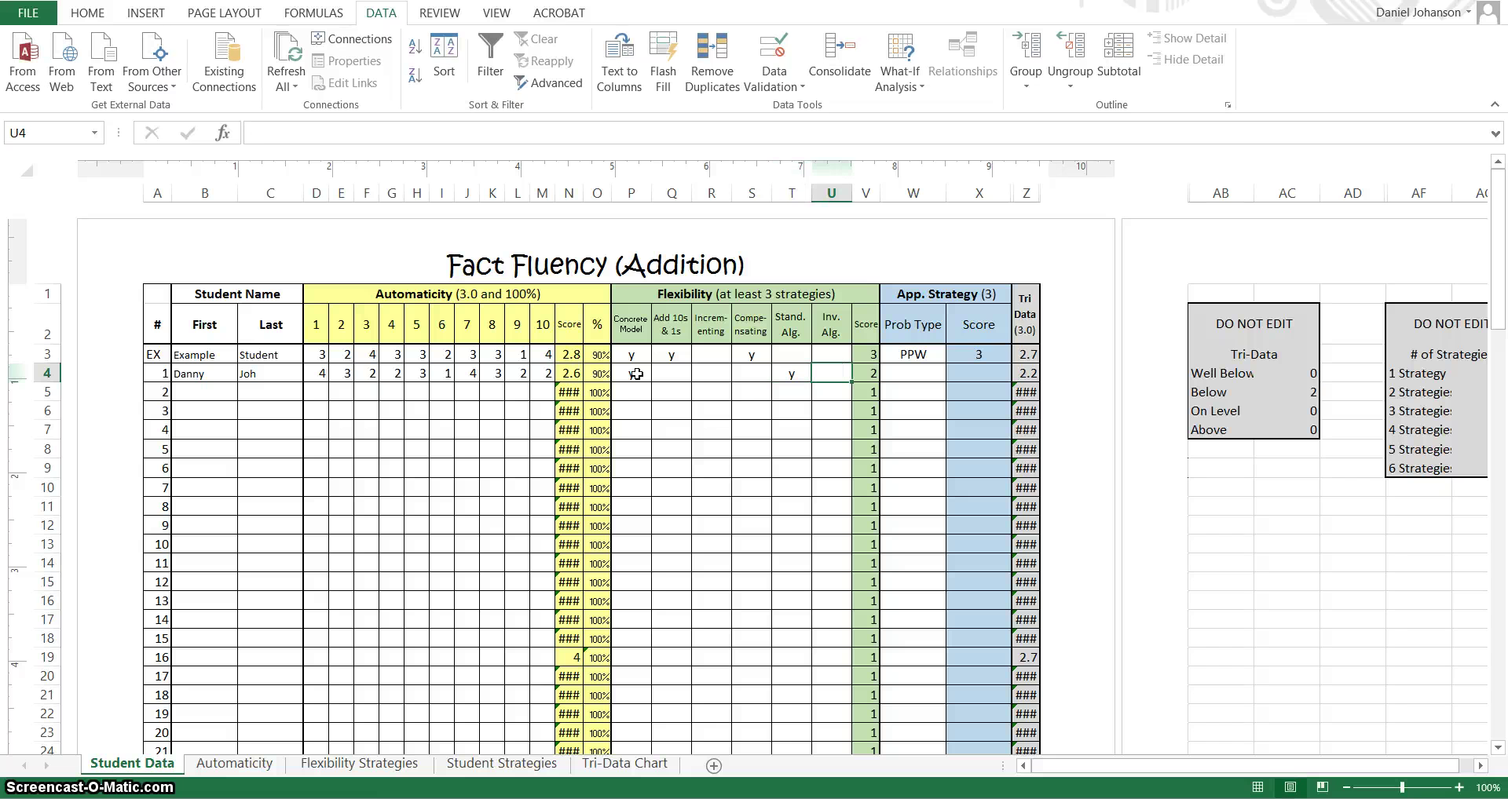
pyautogui.click(871, 374)
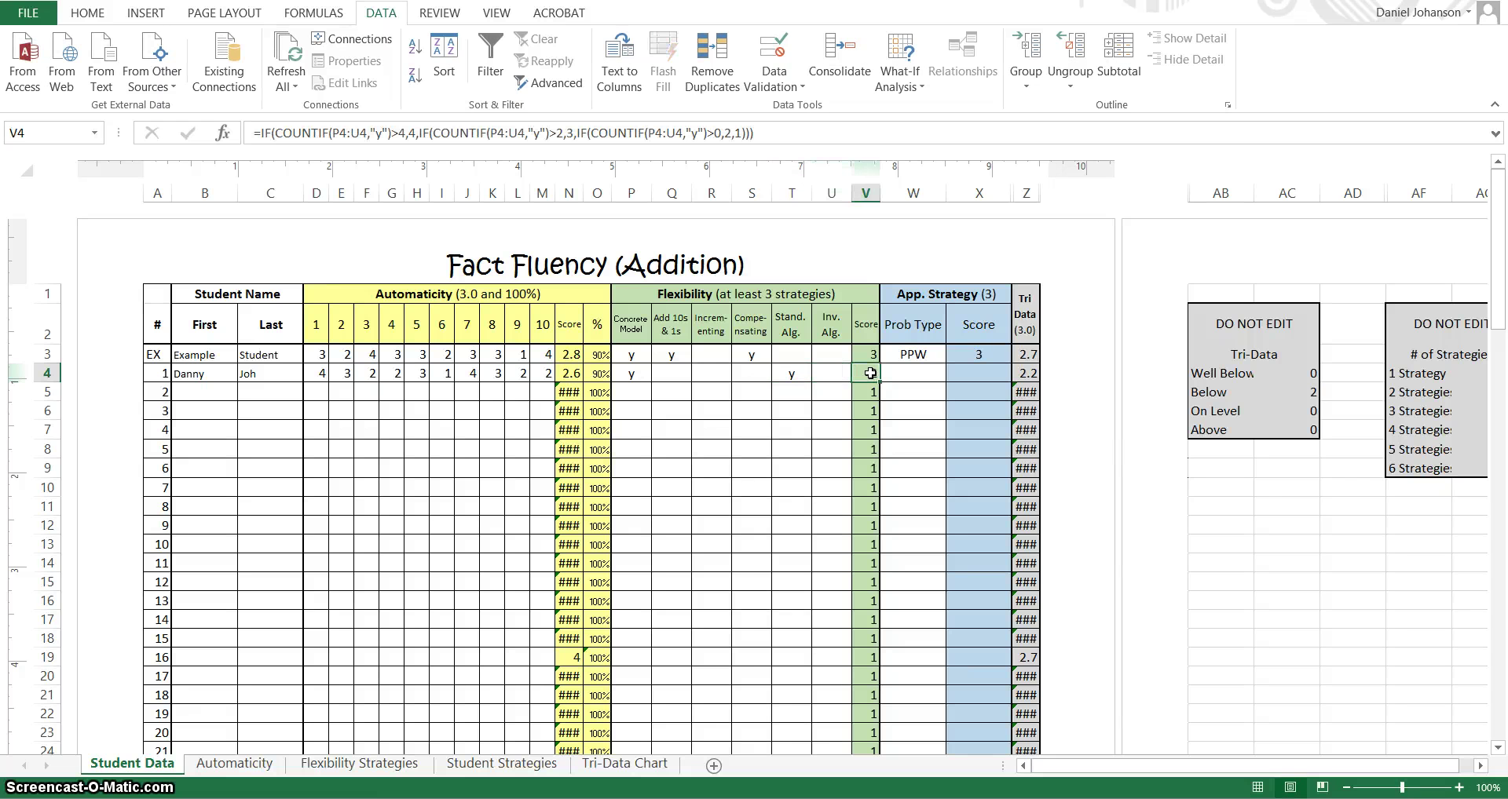
# Step: Enter Join as the problem type in W4 and application score 3 in X4
pyautogui.click(914, 375)
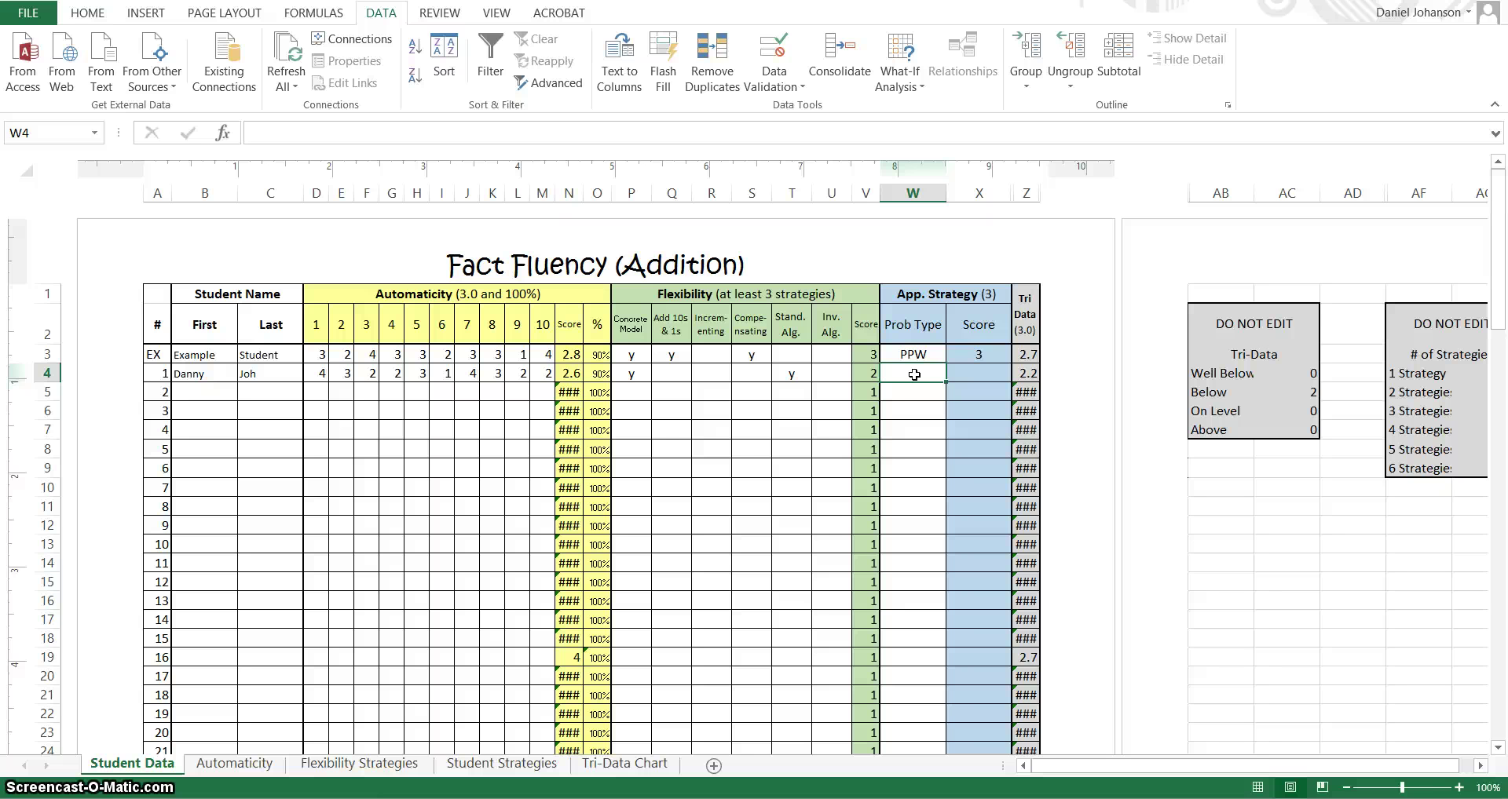
pyautogui.write('Join')
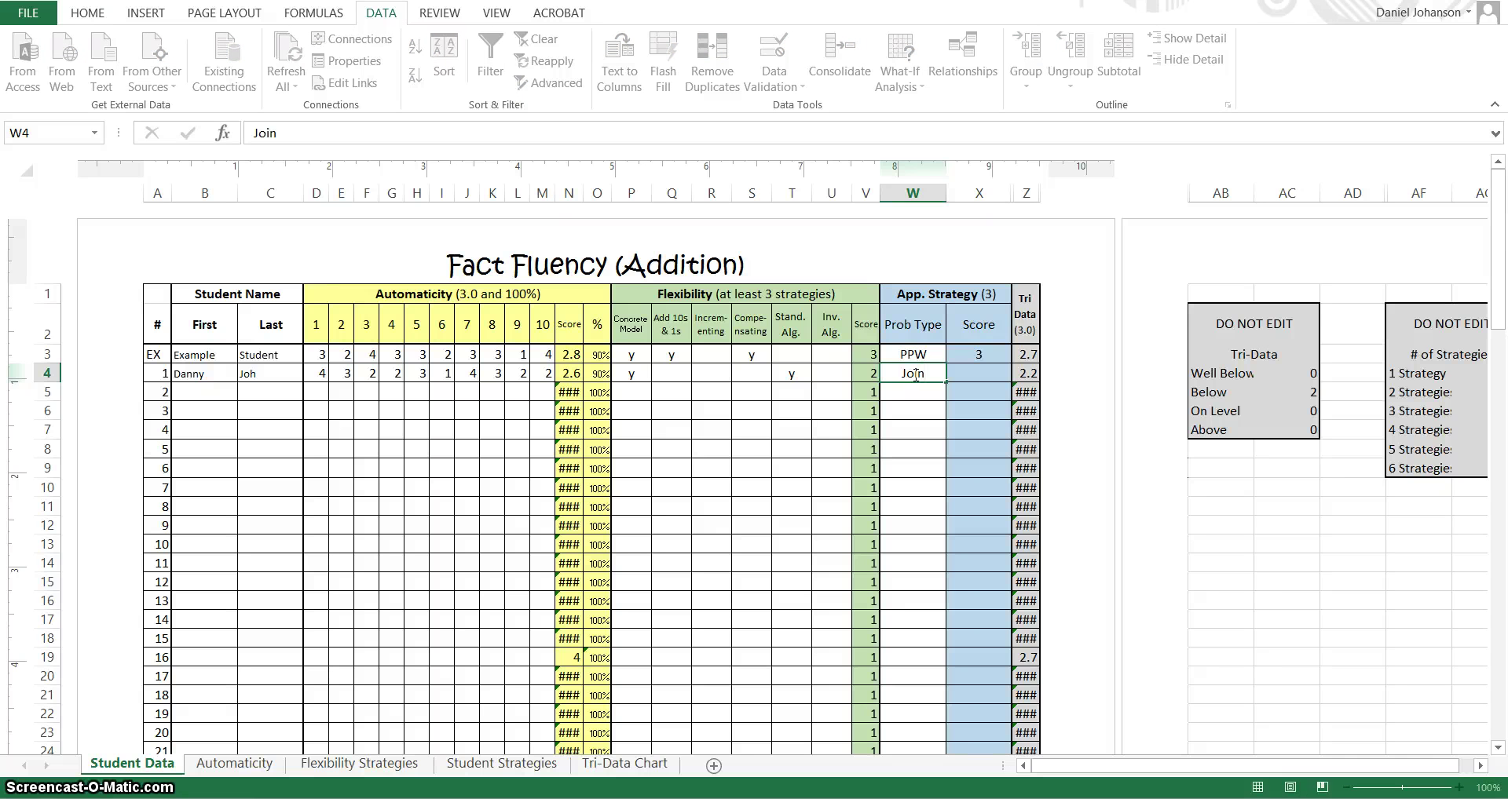
pyautogui.press('Tab')
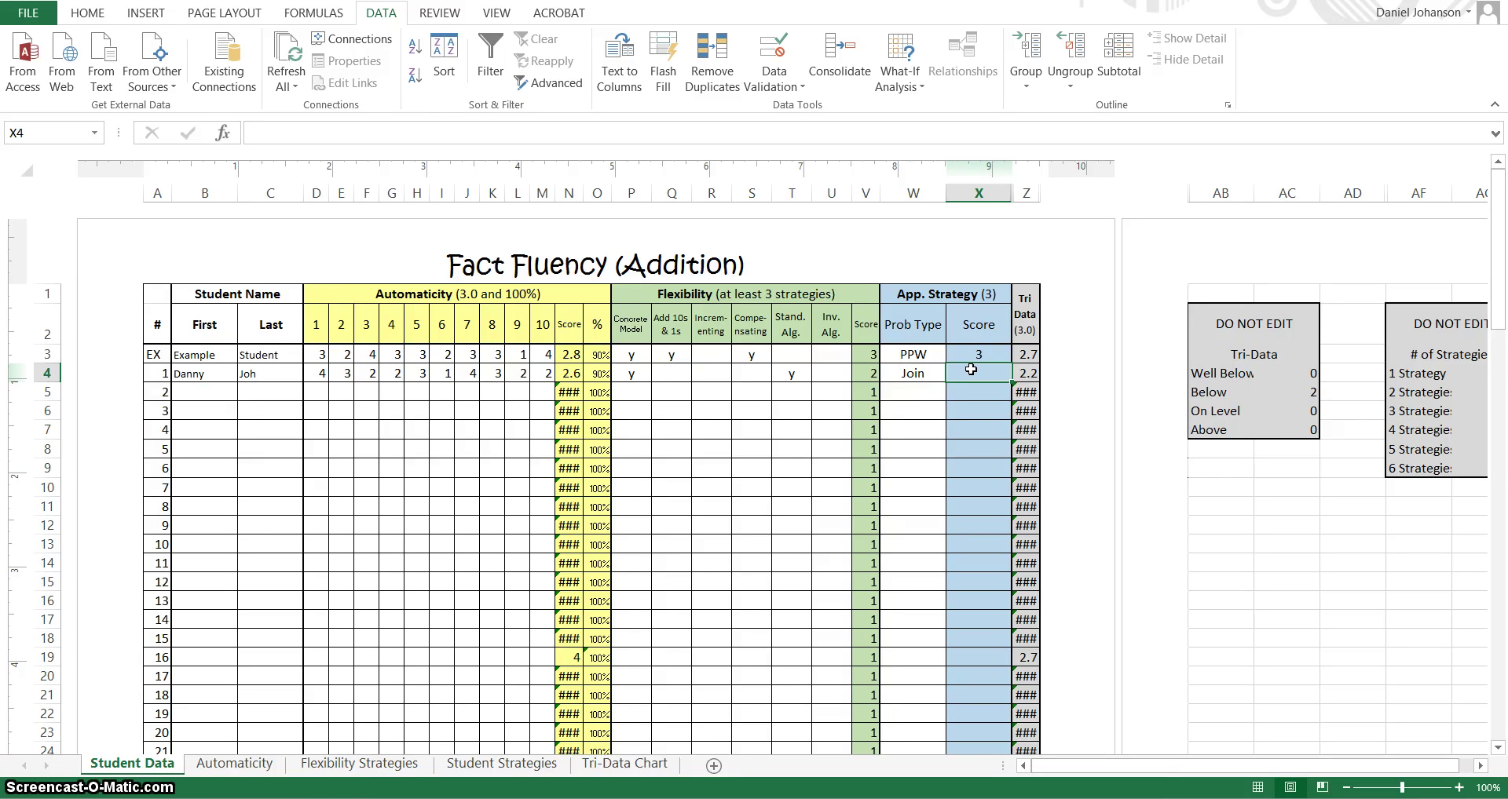
pyautogui.write('3')
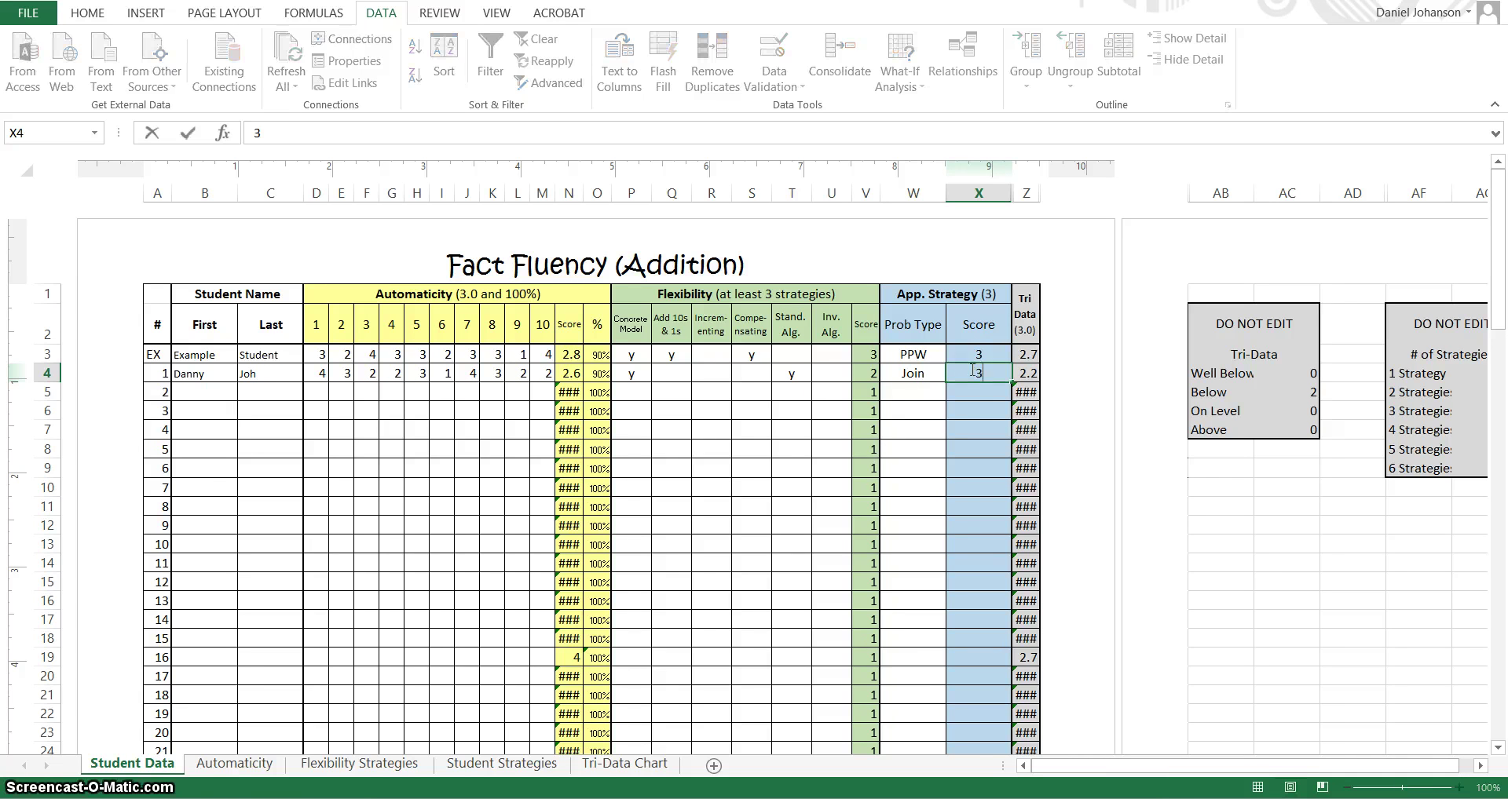
pyautogui.click(981, 413)
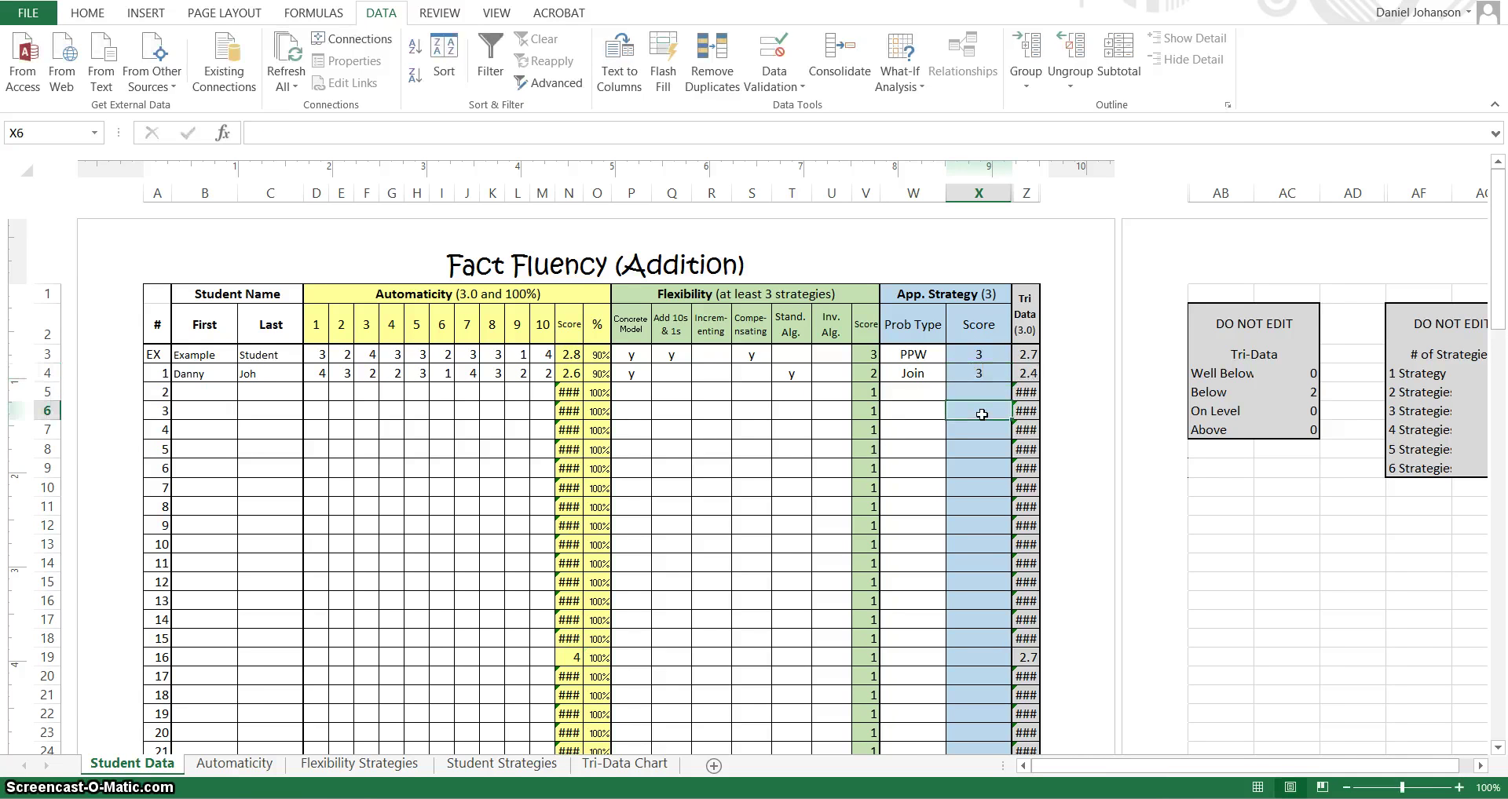
pyautogui.click(982, 373)
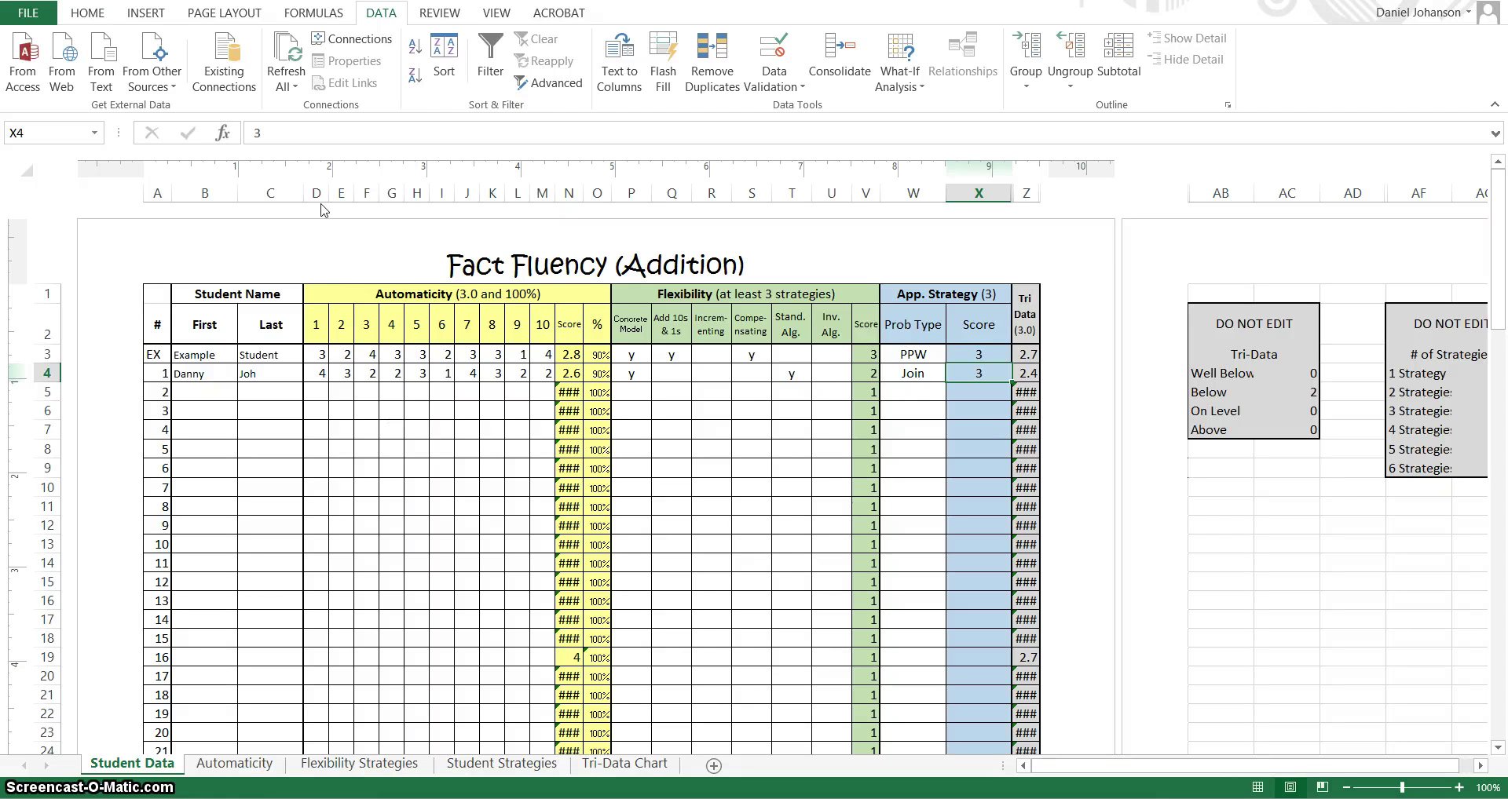
# Step: Switch to the Fact Fluency (Addition) Purple workbook showing 20 scored students
pyautogui.click(295, 77)
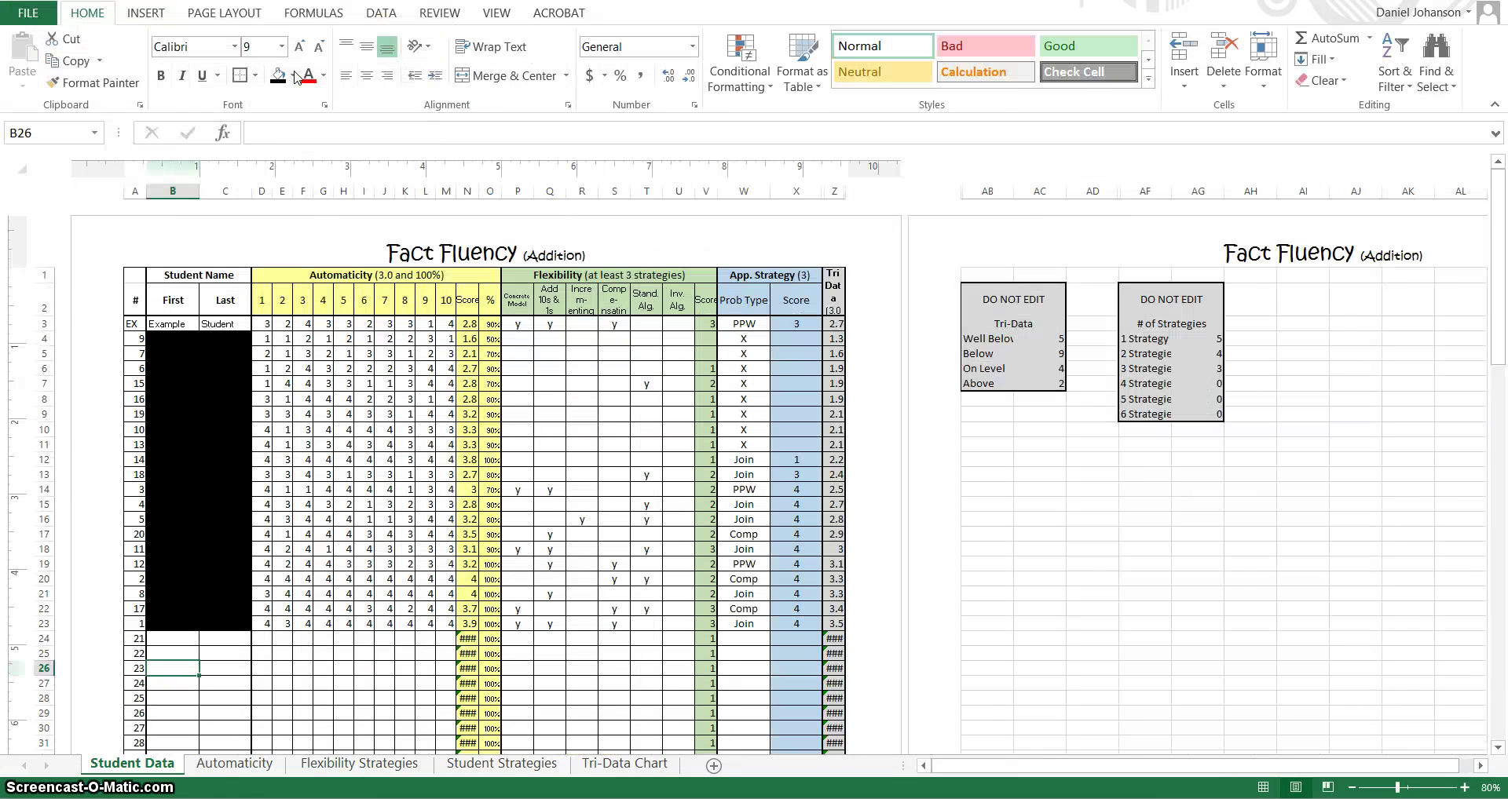
# Step: View the Automaticity sheet's chart of scores from 2.35 to 3.6
pyautogui.click(233, 766)
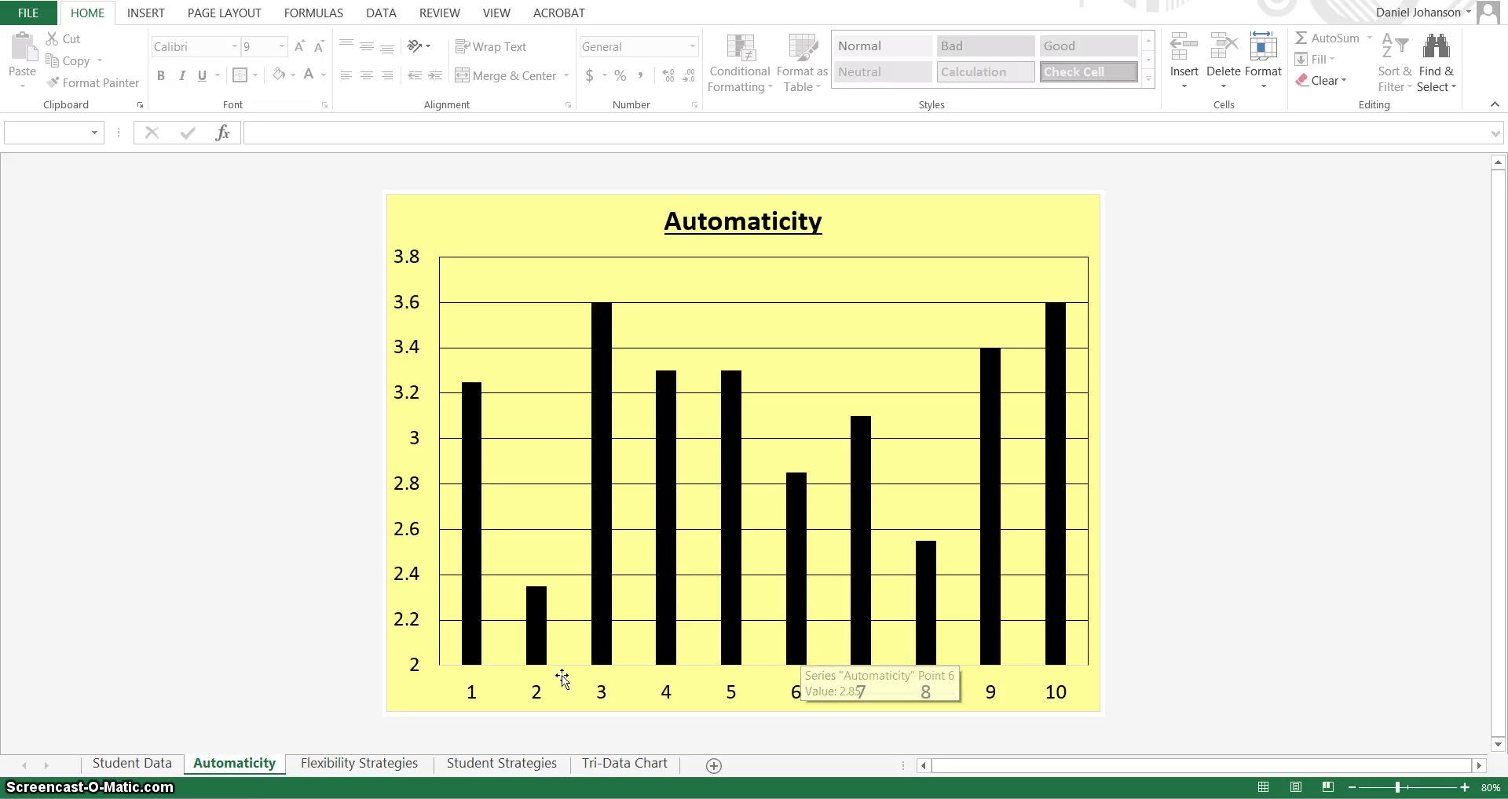
pyautogui.moveTo(534, 600)
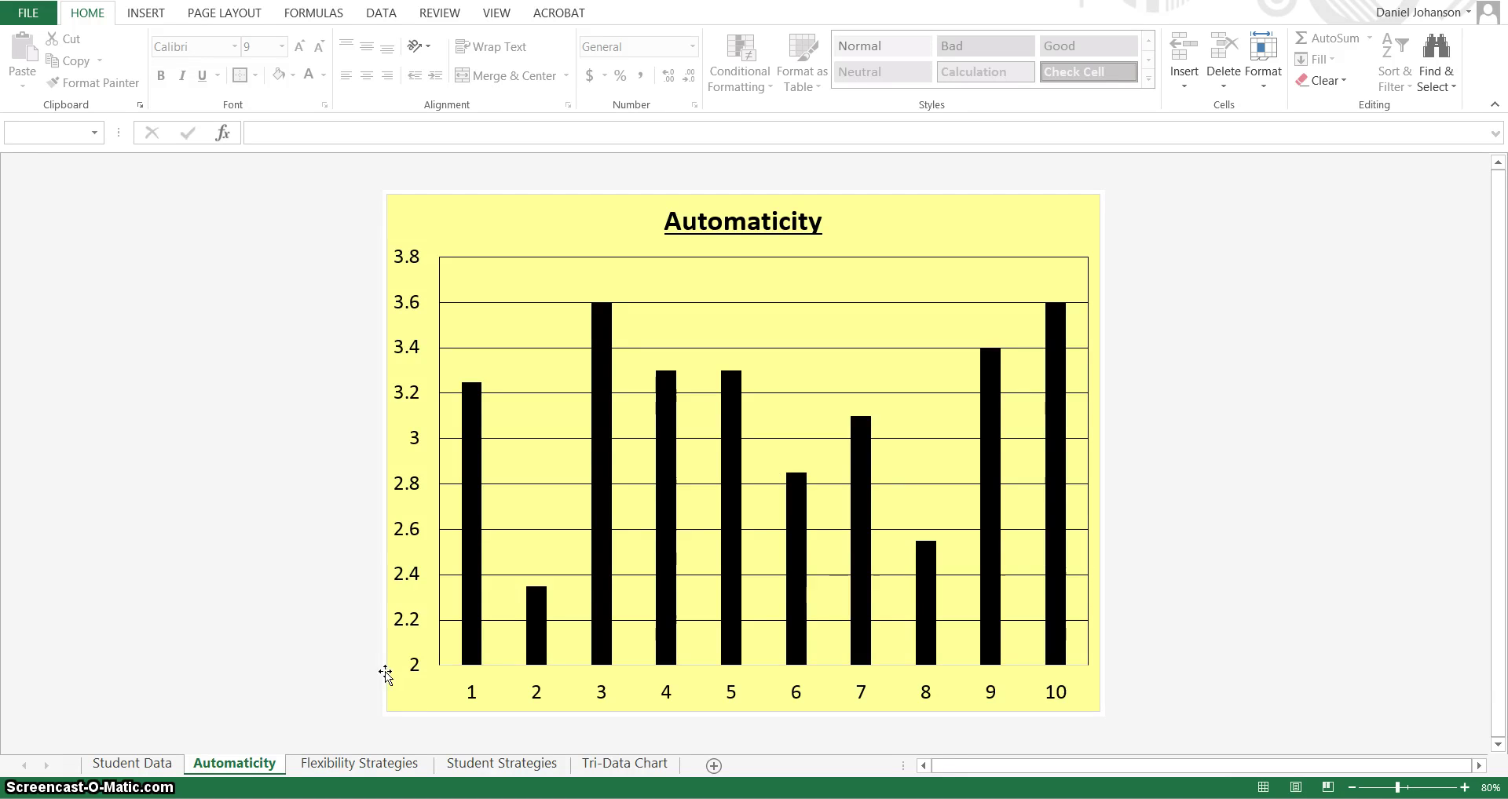
# Step: Read the Most Common Strategies values: Standard Algorithm highest at 7, Incrementing lowest at 1
pyautogui.click(362, 764)
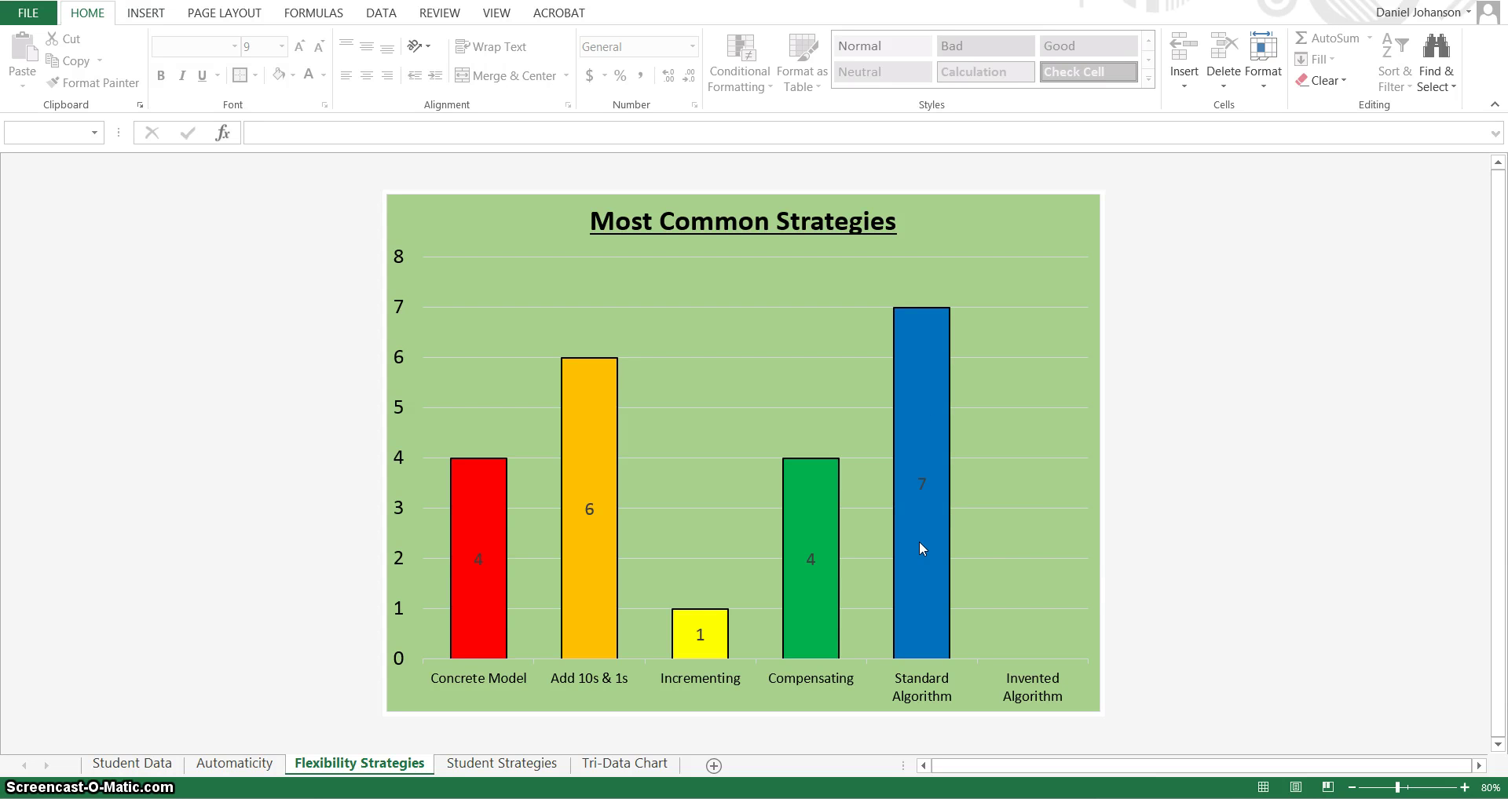
pyautogui.moveTo(920, 548)
pyautogui.moveTo(591, 574)
pyautogui.moveTo(913, 383)
pyautogui.moveTo(695, 656)
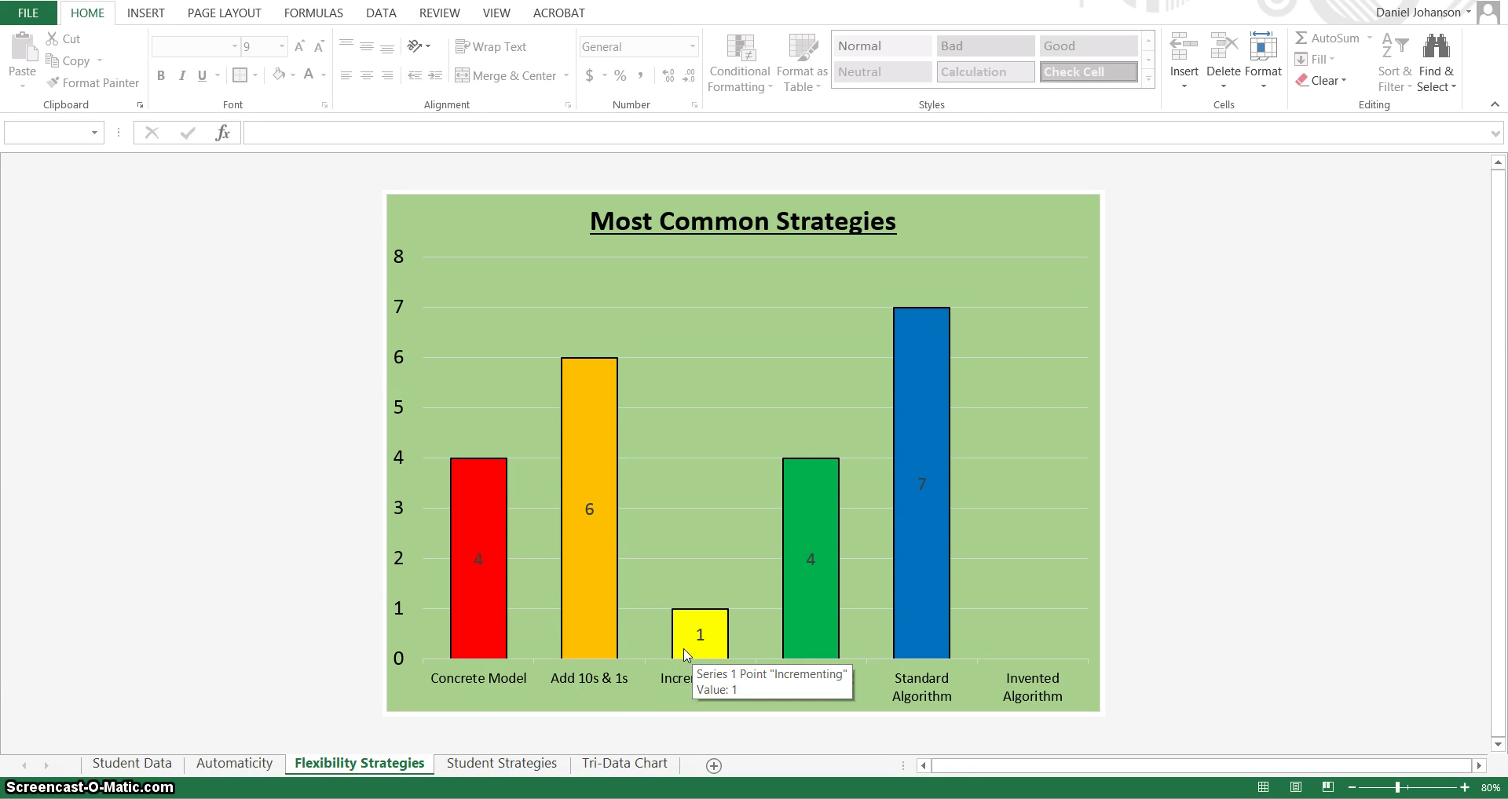
# Step: View the Student Strategies chart: 5 students use 1 strategy, 4 use 2, 3 use 3
pyautogui.click(500, 766)
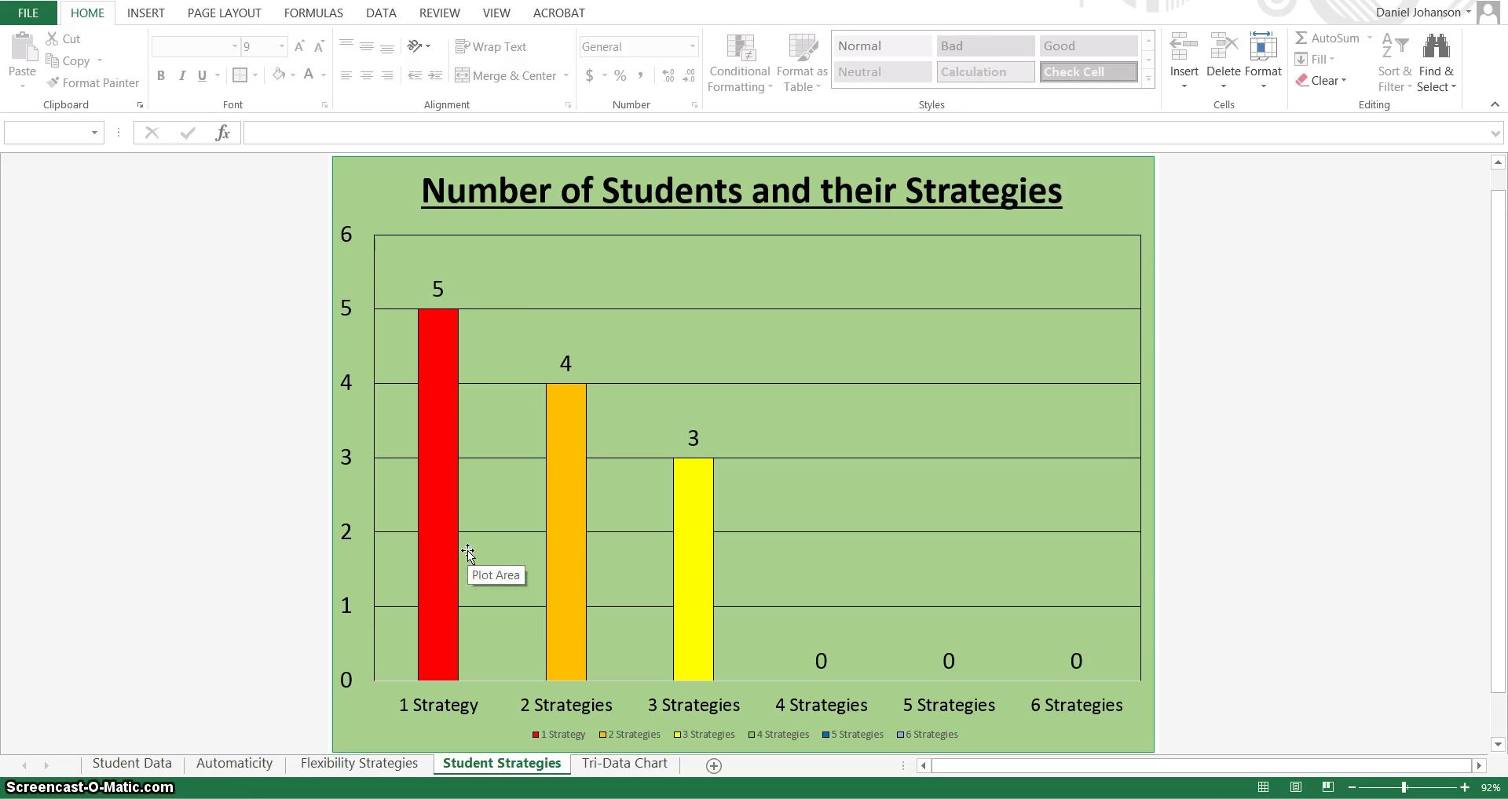
# Step: Read the Tri-Data pie slices: 25% Well Below, 45% Below, 20% On Level, 10% Above
pyautogui.click(612, 772)
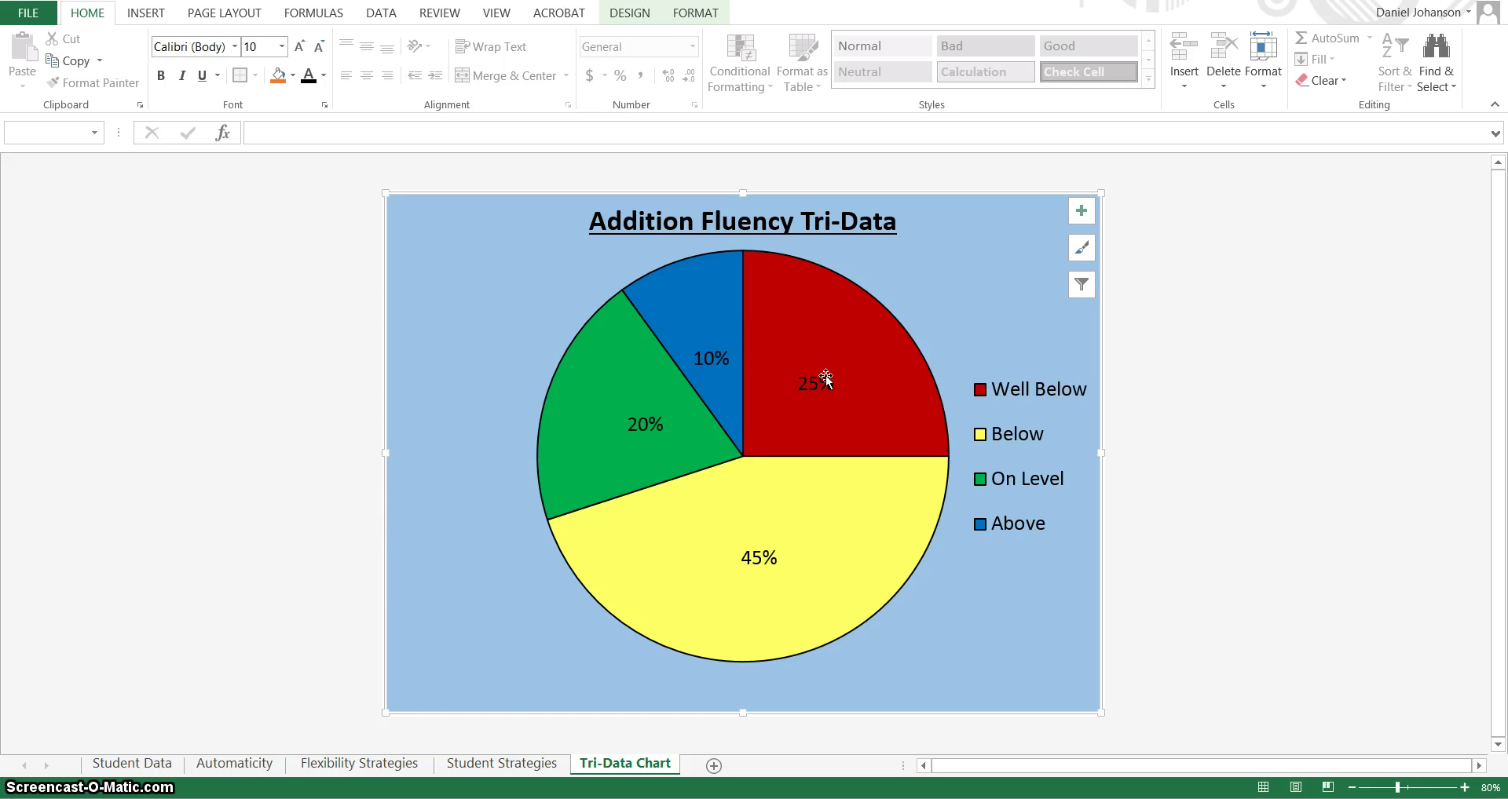
pyautogui.moveTo(856, 390)
pyautogui.moveTo(809, 546)
pyautogui.moveTo(708, 322)
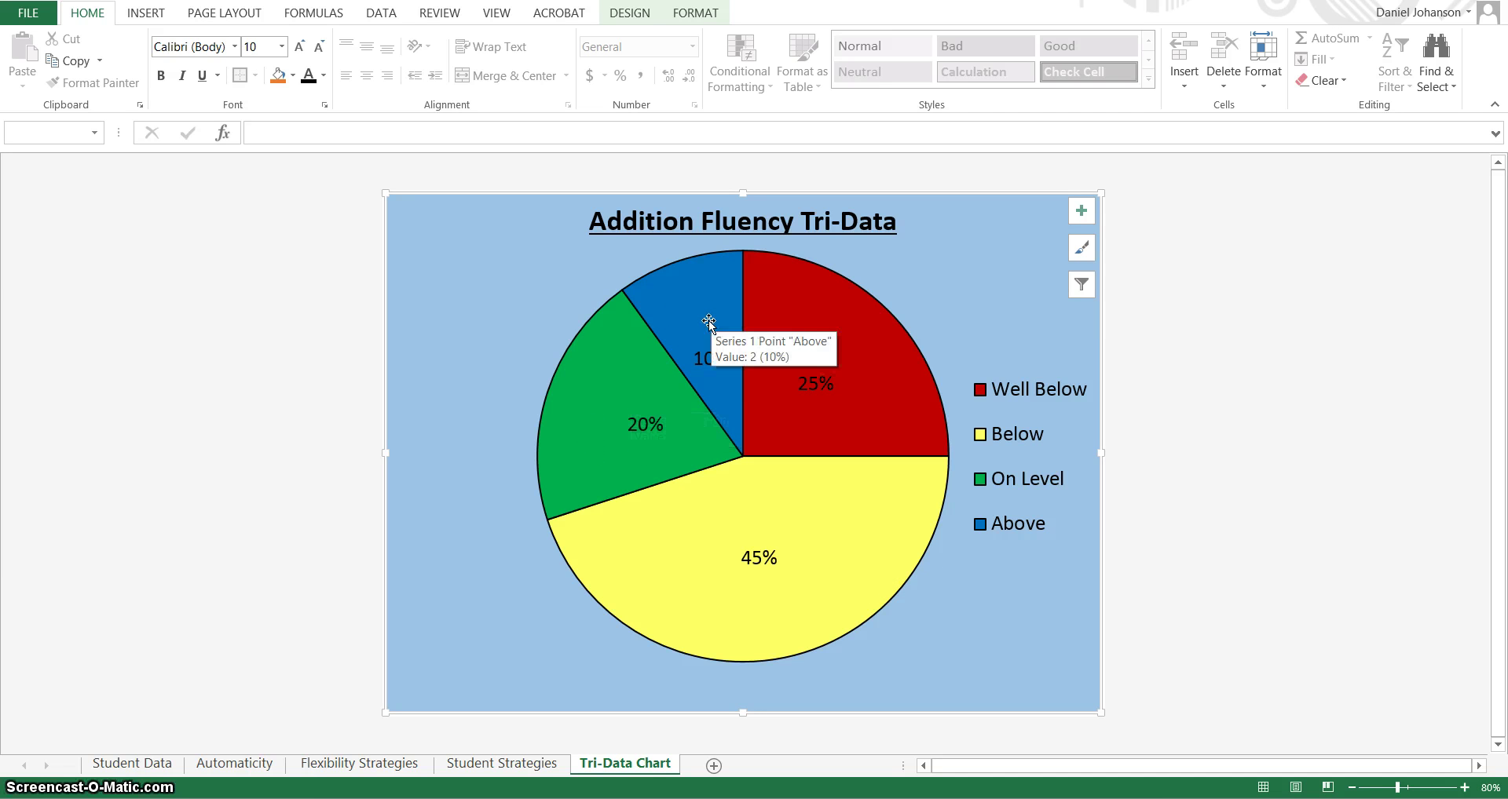